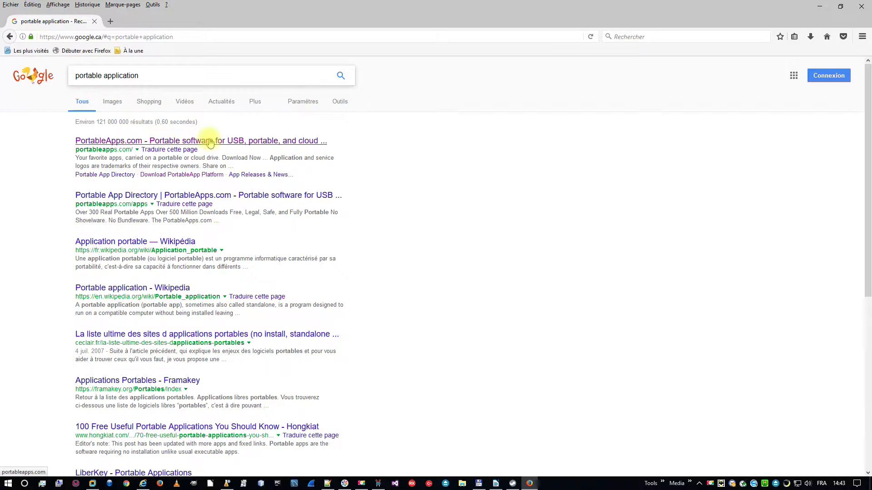
# - Open the PortableApps.com site from the search results and request the download of Platform 14.2 for Windows
pyautogui.click(211, 142)
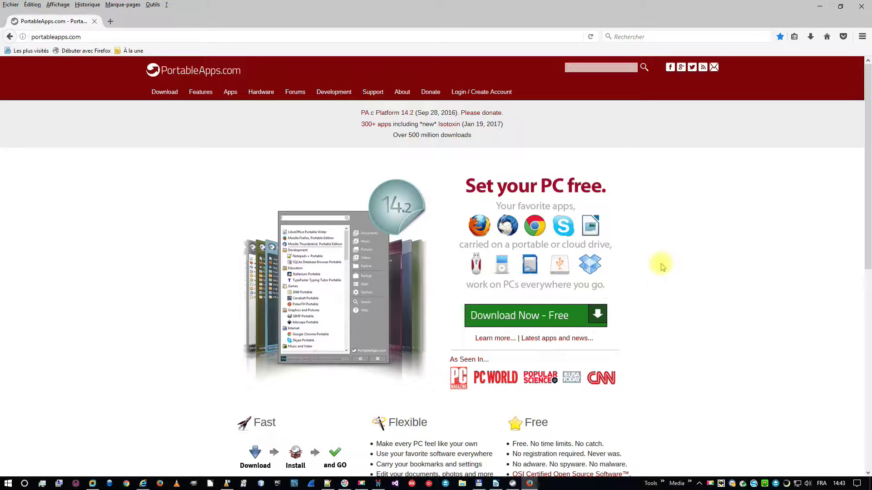
pyautogui.click(552, 315)
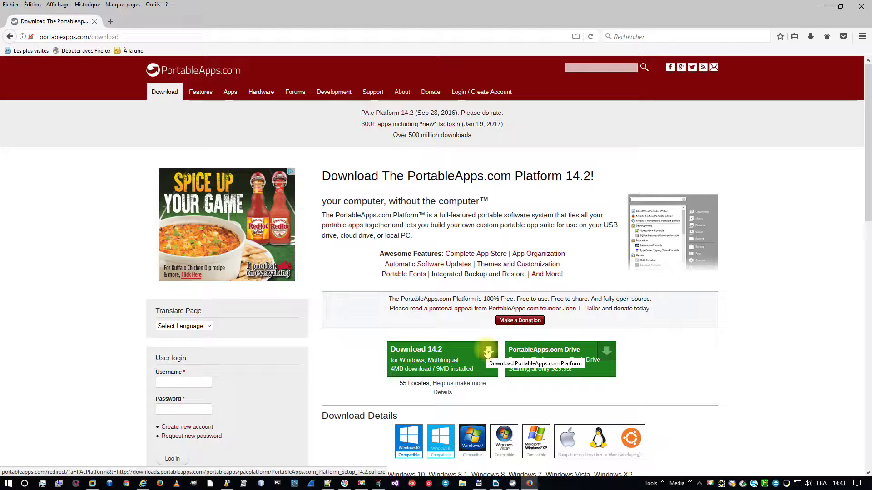
pyautogui.click(487, 352)
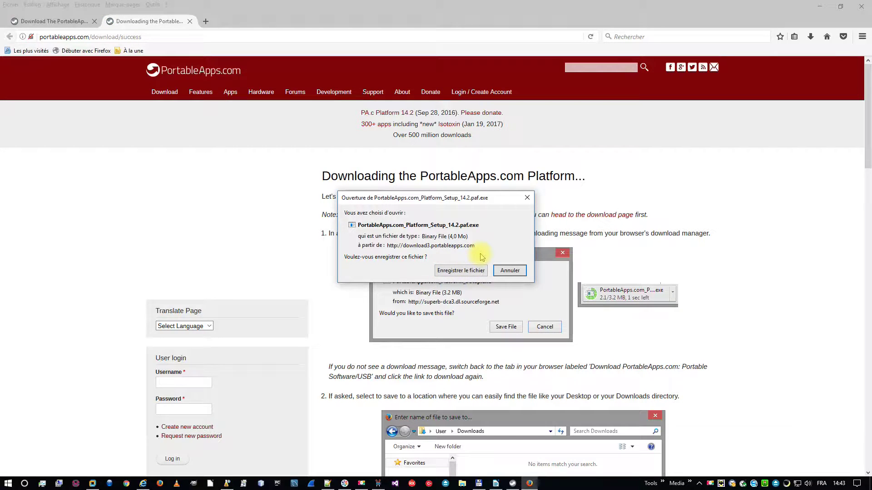
# - Save the installer PortableApps.com_Platform_Setup_14.2.paf.exe to the desktop (Bureau)
pyautogui.click(476, 264)
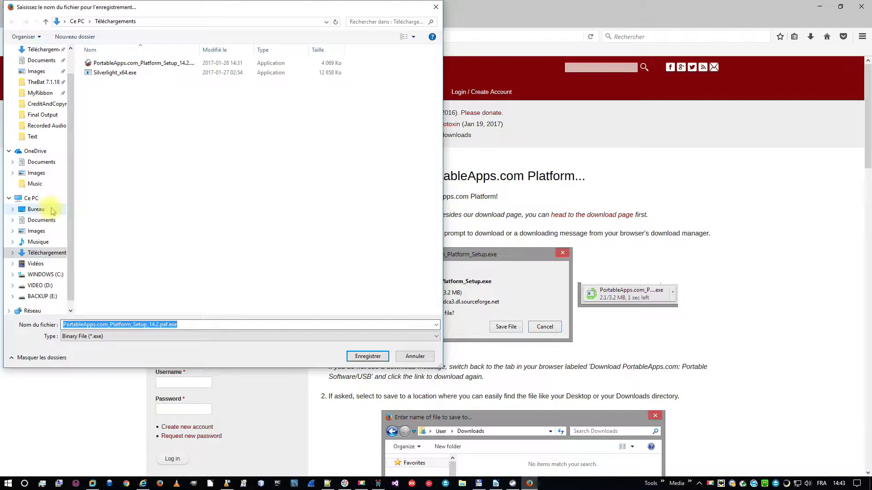
pyautogui.click(36, 210)
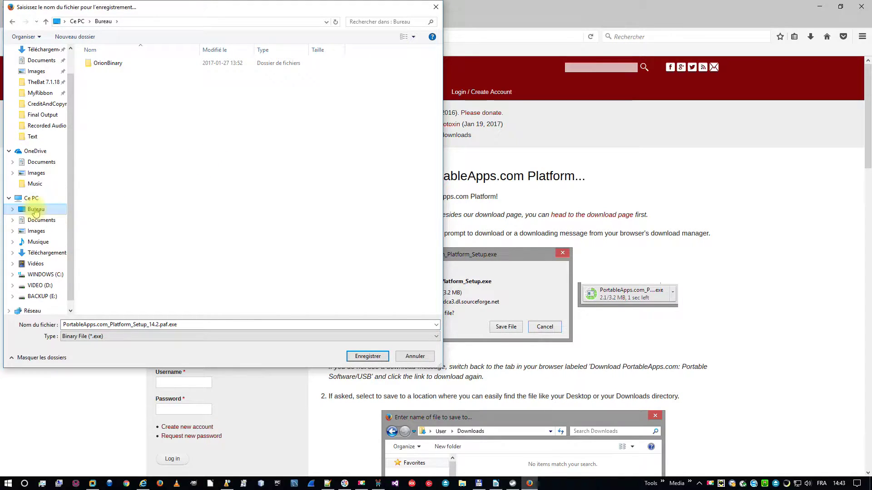
pyautogui.click(368, 356)
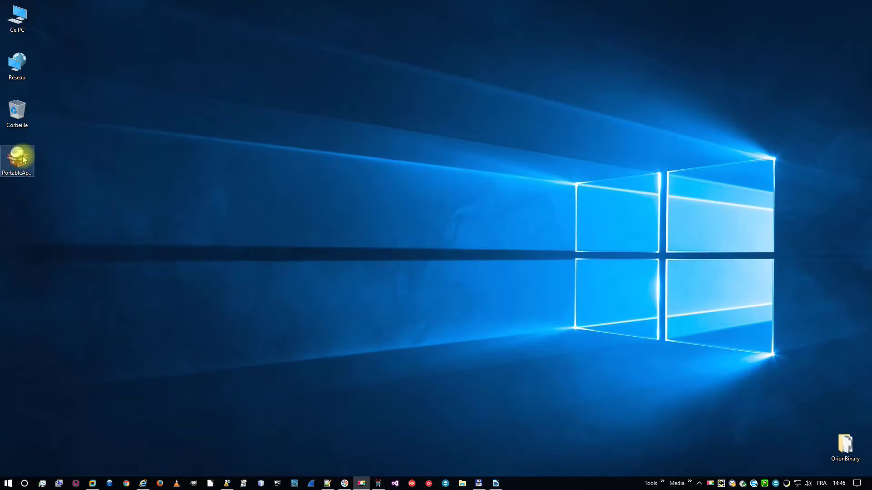
# - Run the PortableApps.com installer from the desktop in Français and accept the user licence
pyautogui.click(23, 159)
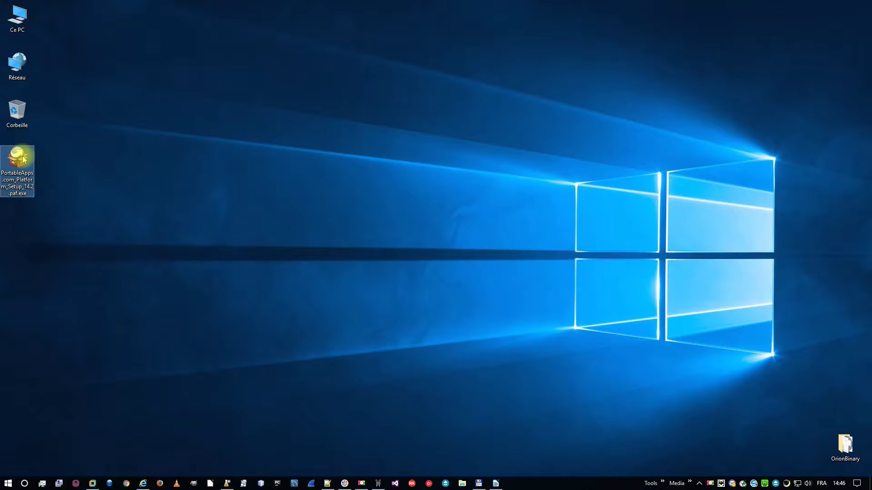
pyautogui.doubleClick(23, 159)
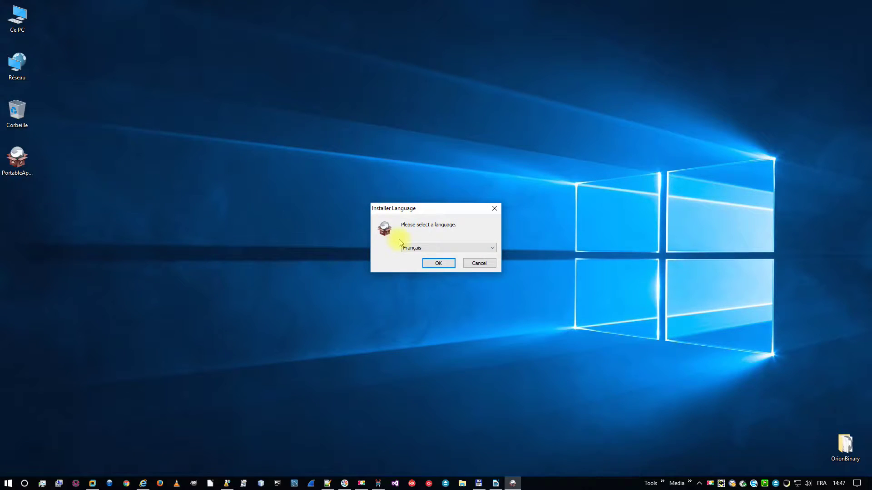
pyautogui.click(438, 264)
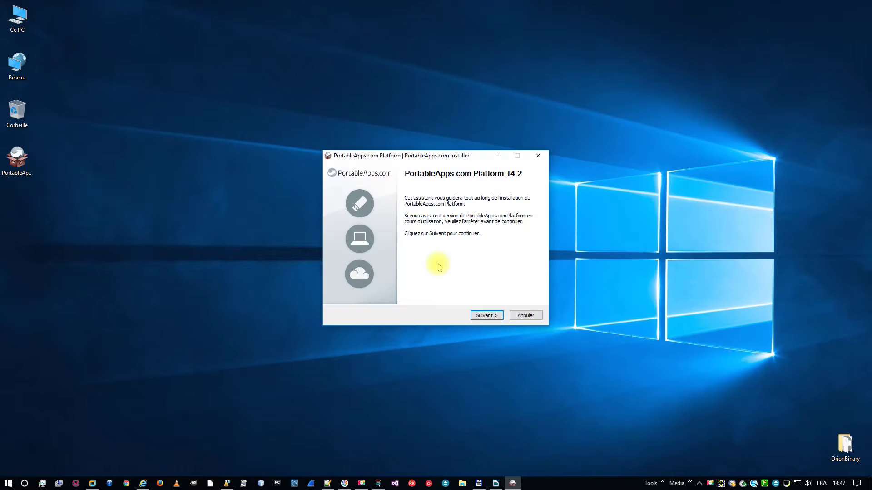
pyautogui.click(486, 316)
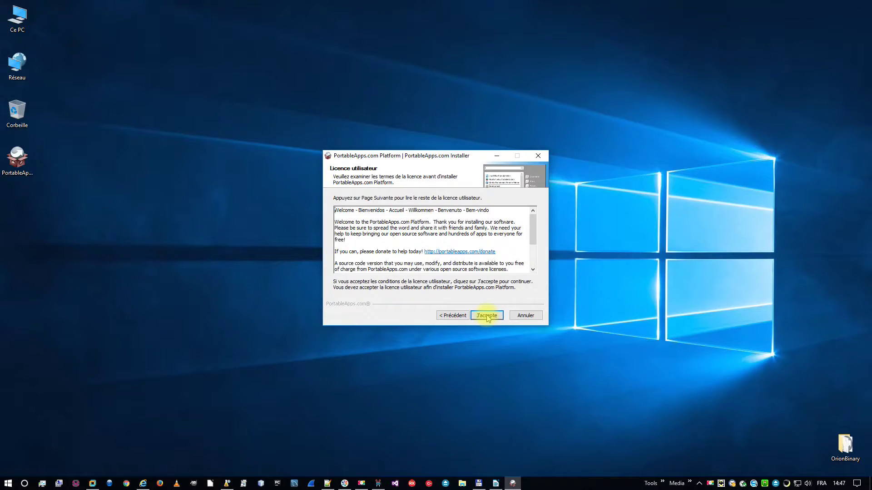
pyautogui.click(486, 315)
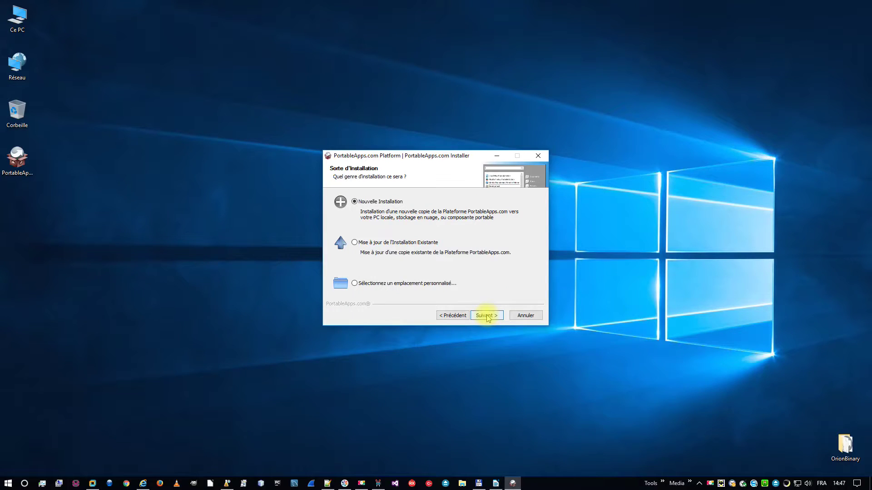
# - Choose a custom installation location and set the destination to a MesApplications folder on the desktop
pyautogui.click(443, 285)
pyautogui.click(485, 316)
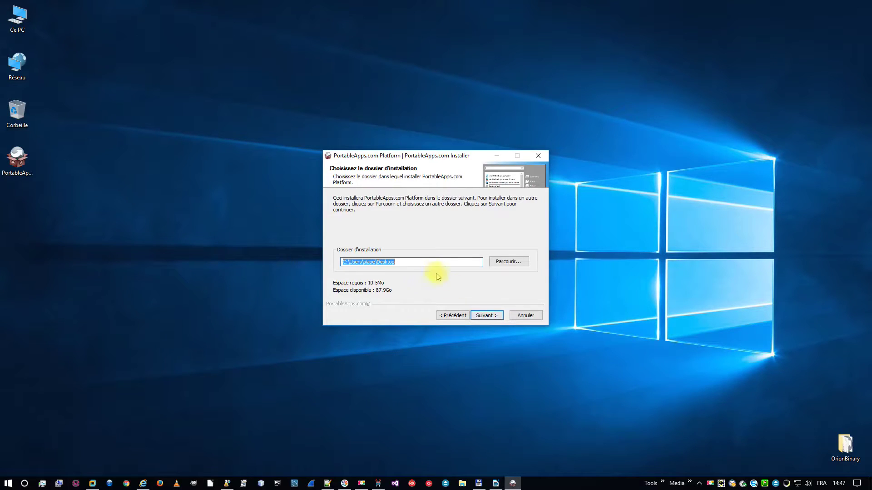
pyautogui.click(424, 262)
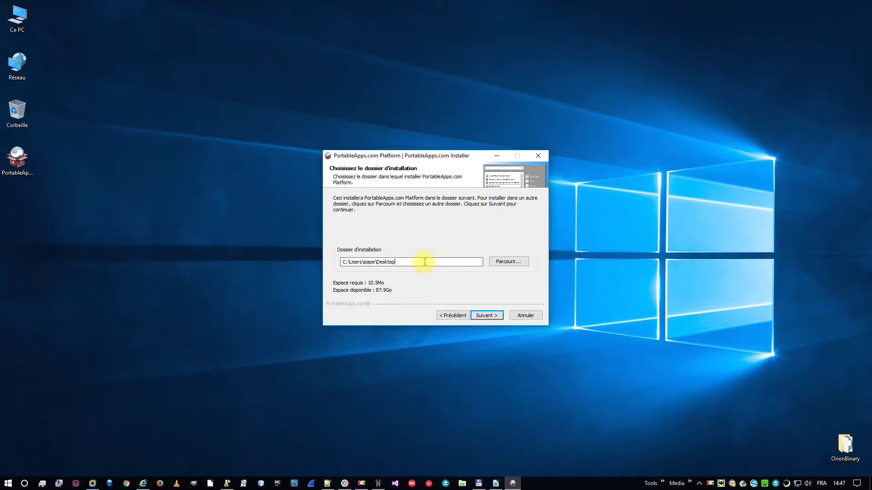
pyautogui.write('\\')
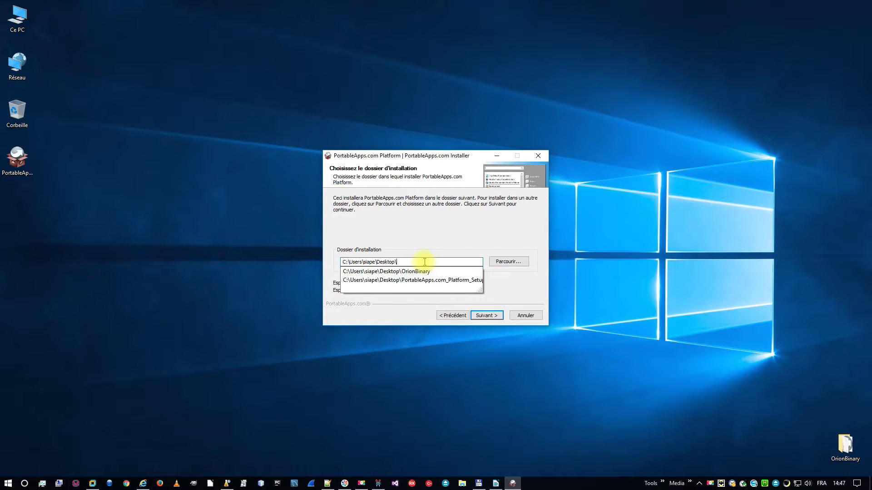
pyautogui.write('MesApplications')
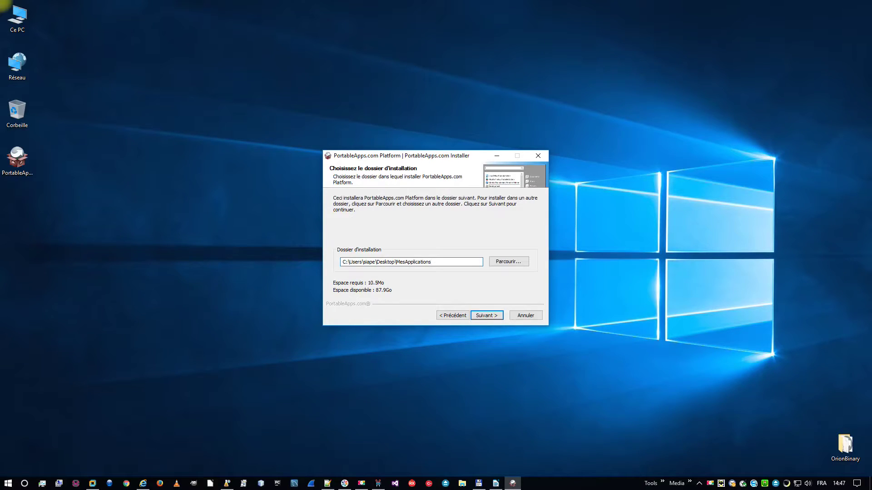
# - Install the platform and close the wizard with the option to launch PortableApps.com Platform unchecked
pyautogui.click(487, 316)
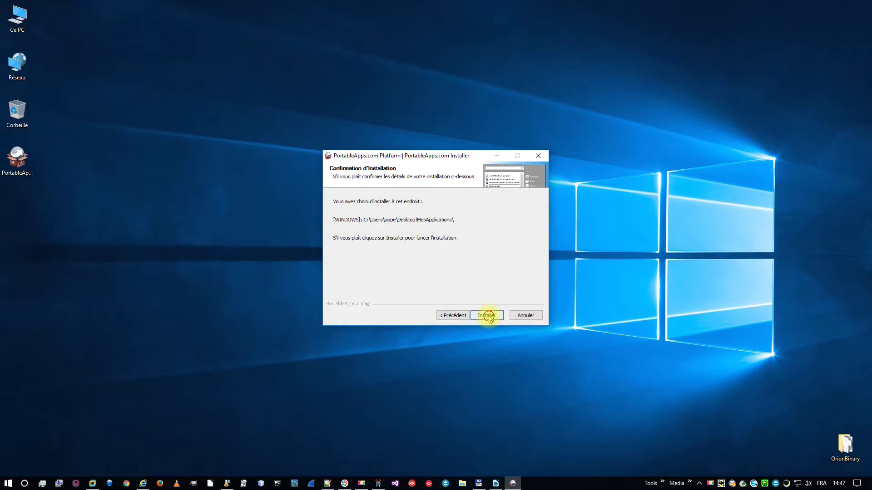
pyautogui.click(487, 315)
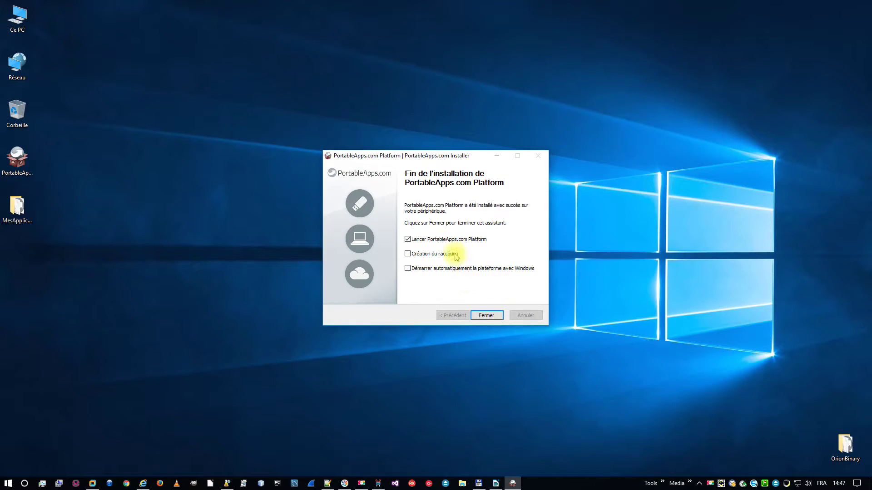
pyautogui.click(434, 239)
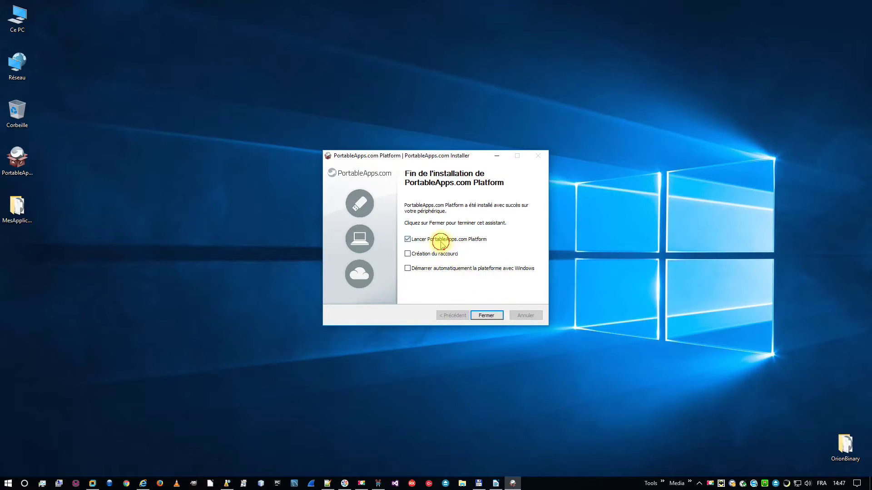
pyautogui.click(485, 316)
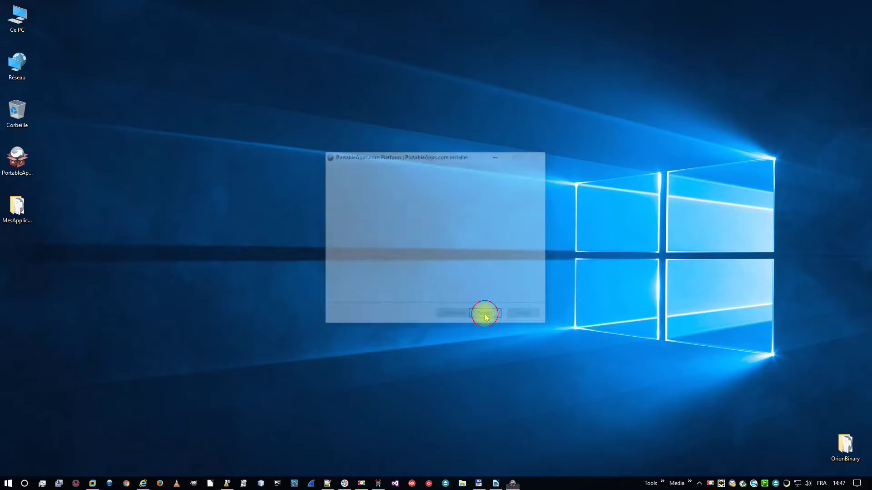
# - Run Start.exe from the MesApplications folder on the desktop and close the What's New window
pyautogui.doubleClick(17, 208)
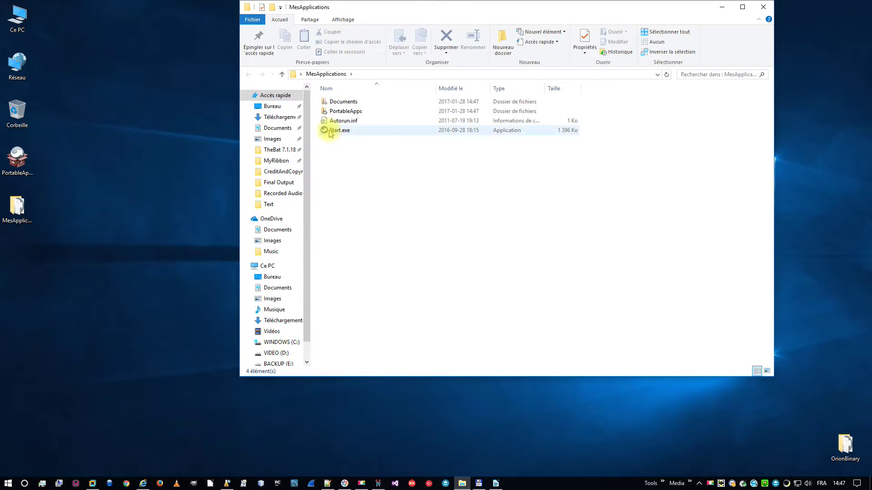
pyautogui.click(329, 132)
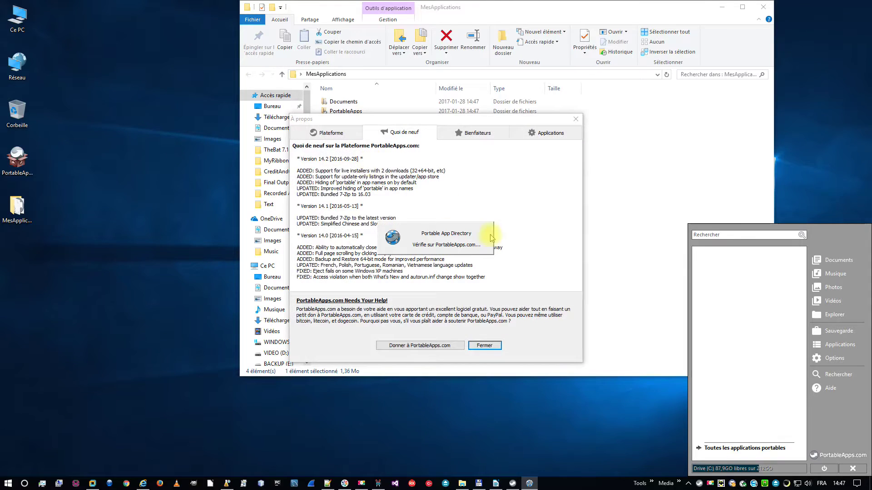
pyautogui.click(485, 346)
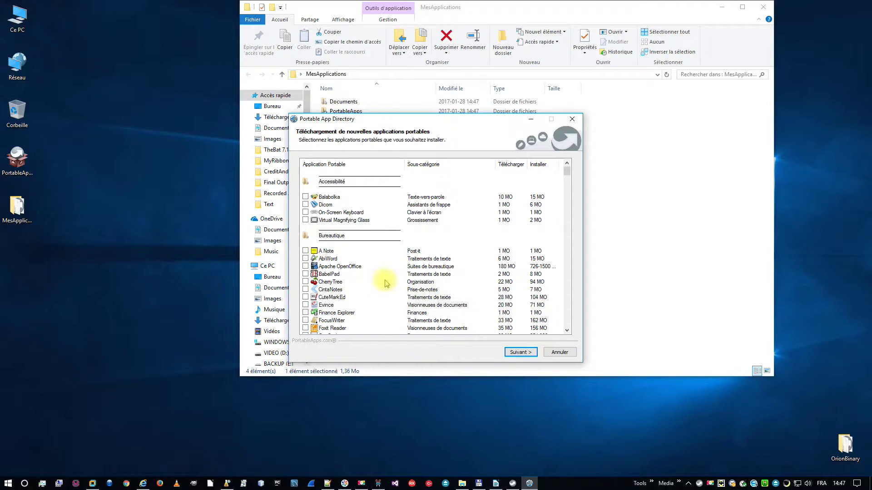
# - Select LibreOffice under Bureautique and GIMP under Graphismes et images in the portable app directory
pyautogui.scroll(-2, 372, 282)
pyautogui.scroll(-2, 370, 282)
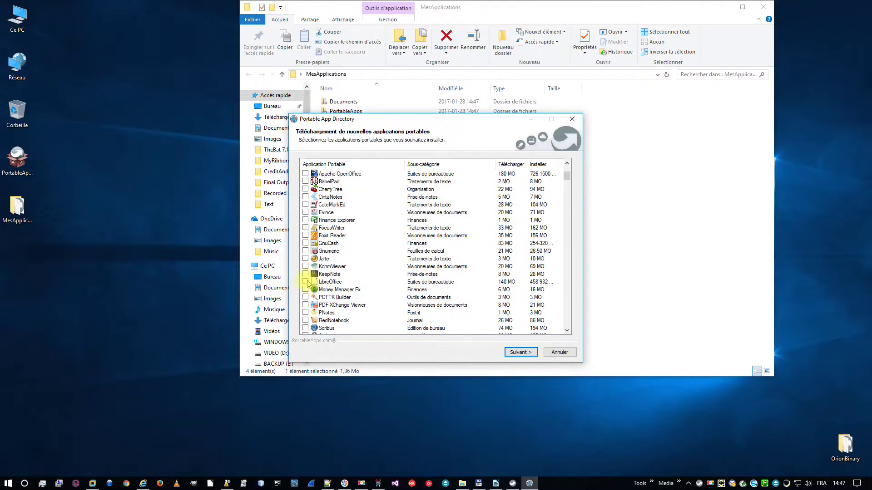
pyautogui.click(305, 282)
pyautogui.scroll(-9, 327, 285)
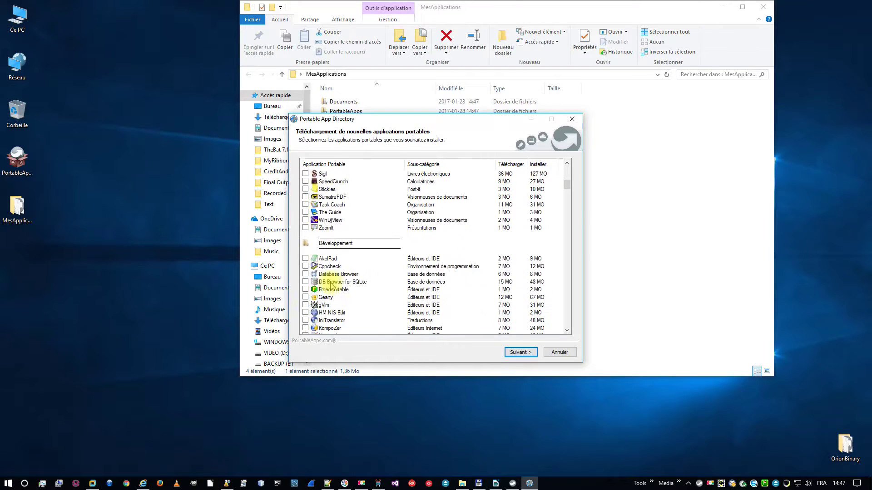
pyautogui.scroll(-19, 330, 284)
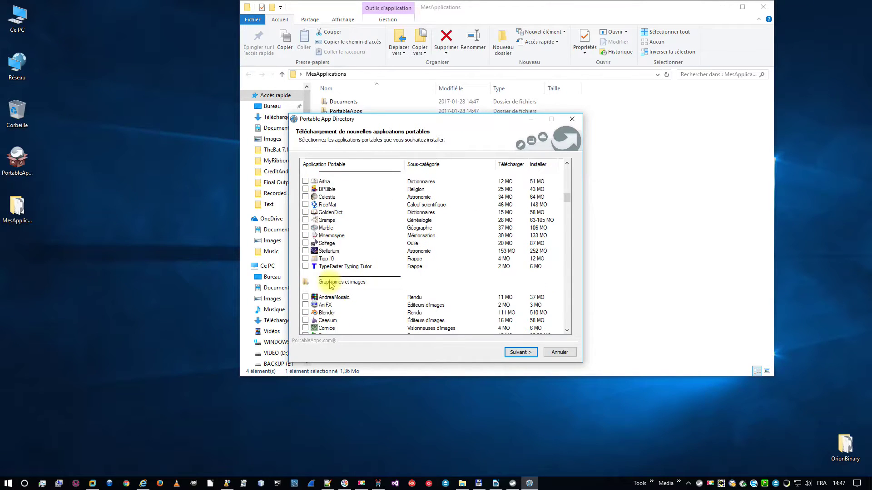
pyautogui.scroll(-1, 330, 284)
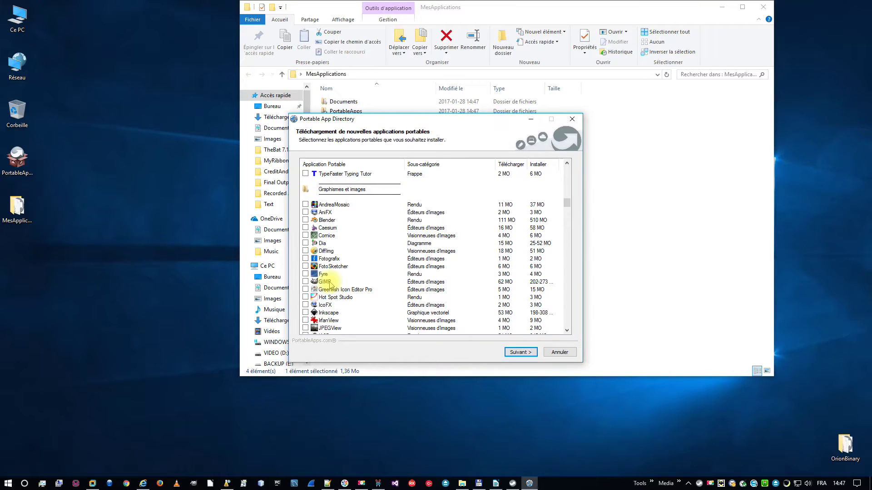
pyautogui.scroll(-2, 330, 284)
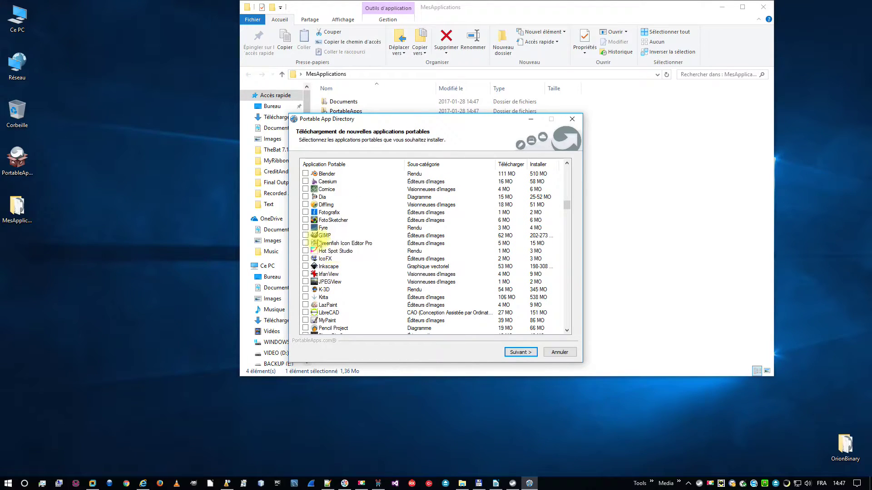
pyautogui.click(305, 235)
# - Select Google Chrome and Mozilla Firefox under Internet and start downloading all the chosen apps
pyautogui.scroll(-6, 334, 251)
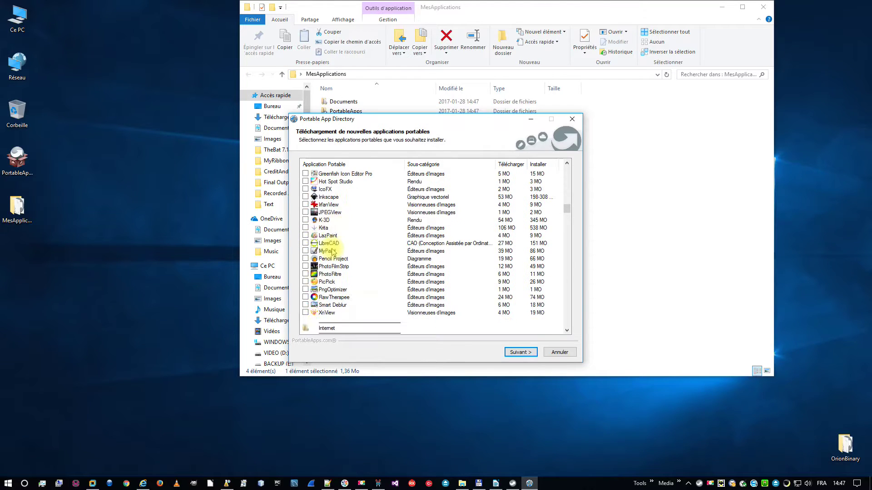
pyautogui.scroll(-2, 333, 253)
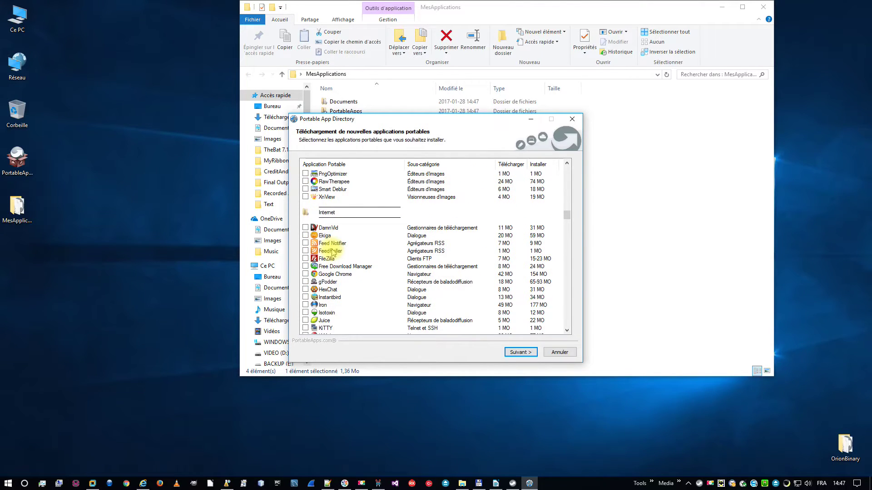
pyautogui.scroll(-3, 334, 253)
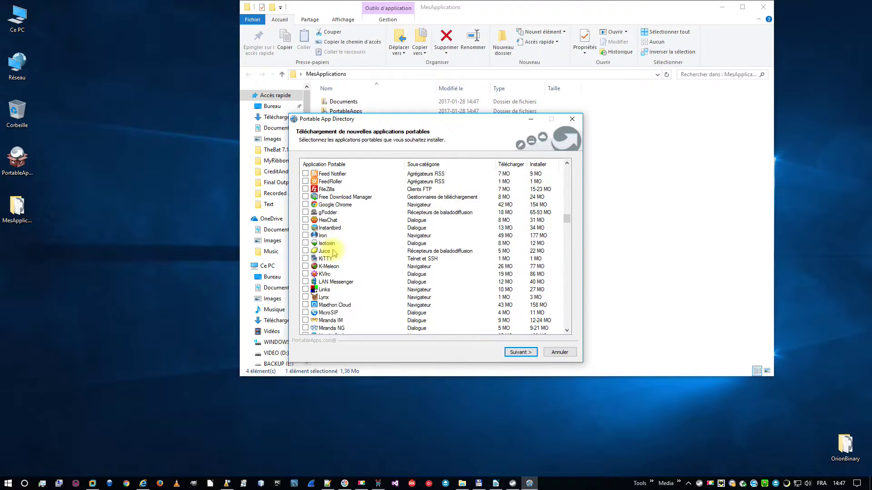
pyautogui.click(306, 204)
pyautogui.scroll(-3, 328, 225)
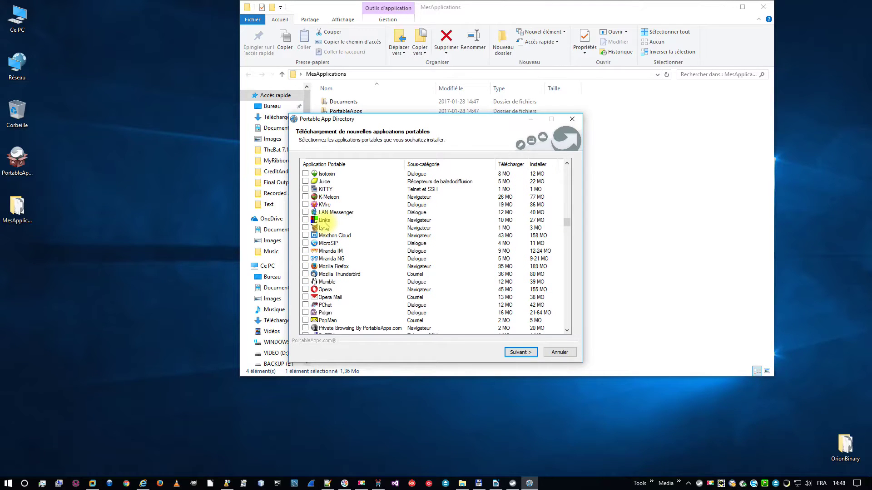
pyautogui.click(305, 266)
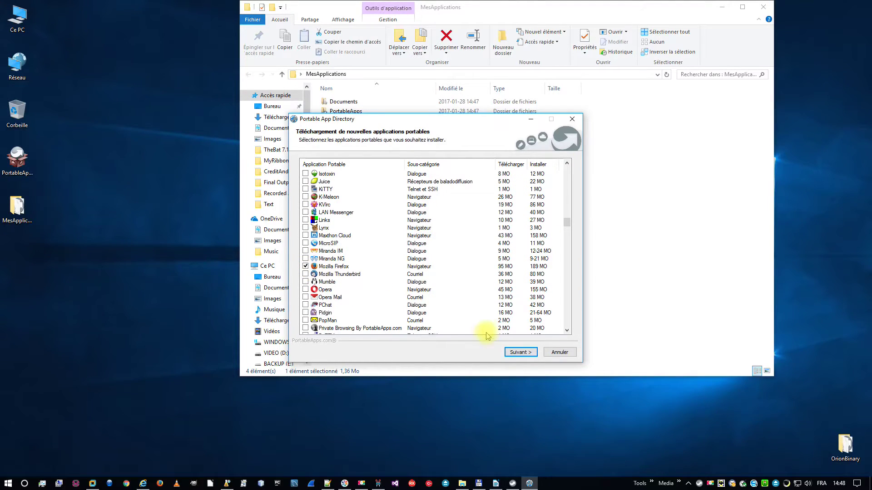
pyautogui.click(525, 355)
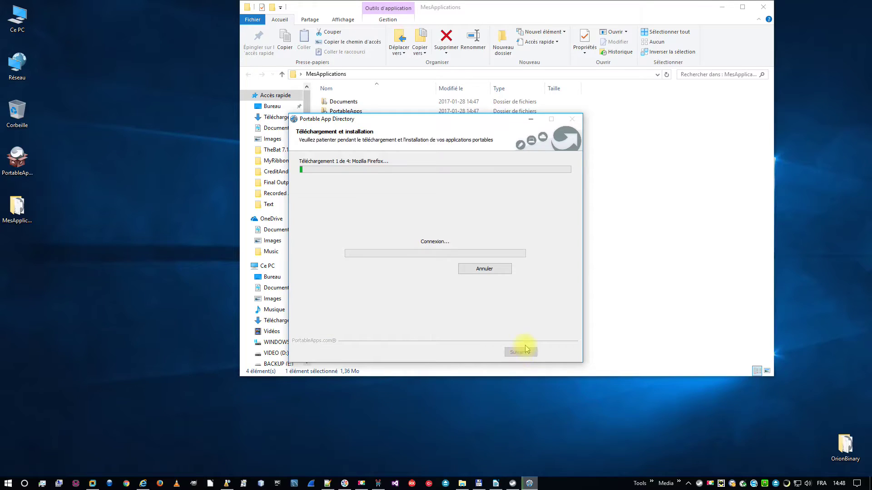
# - Apply the PortableApps.com Mat Foncé theme to the platform menu and close the MesApplications folder window
pyautogui.click(514, 485)
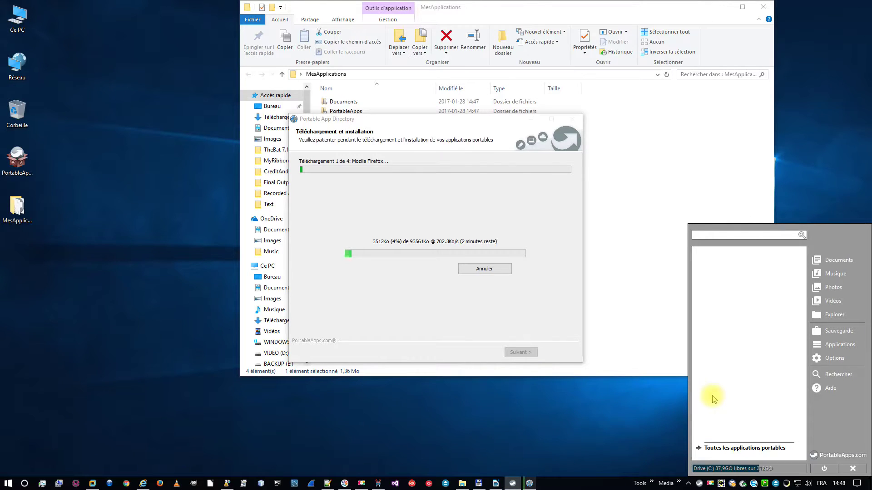
pyautogui.click(835, 359)
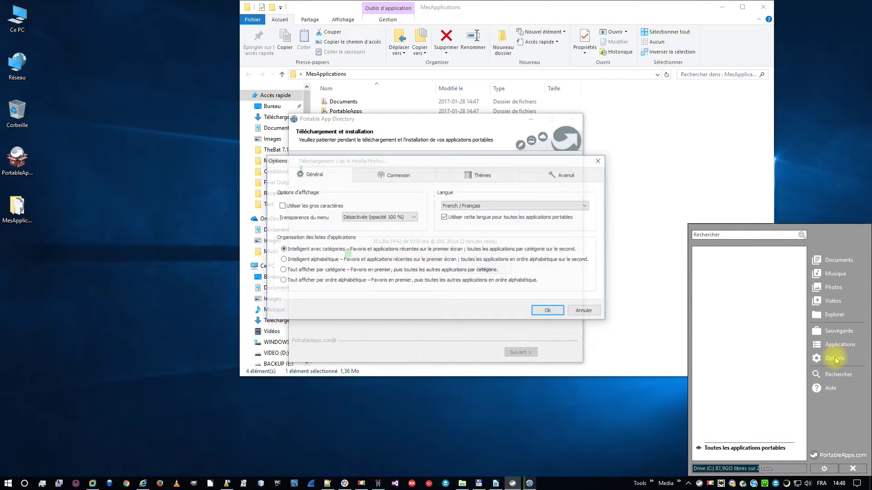
pyautogui.click(490, 177)
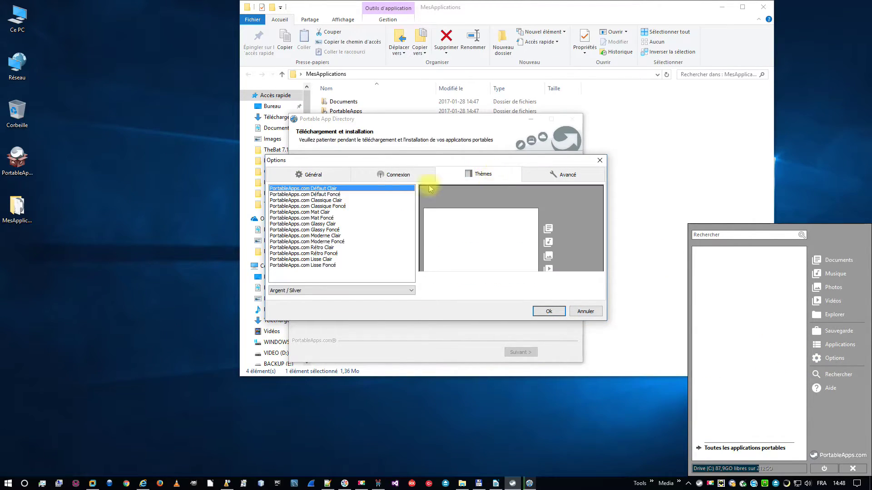
pyautogui.click(328, 219)
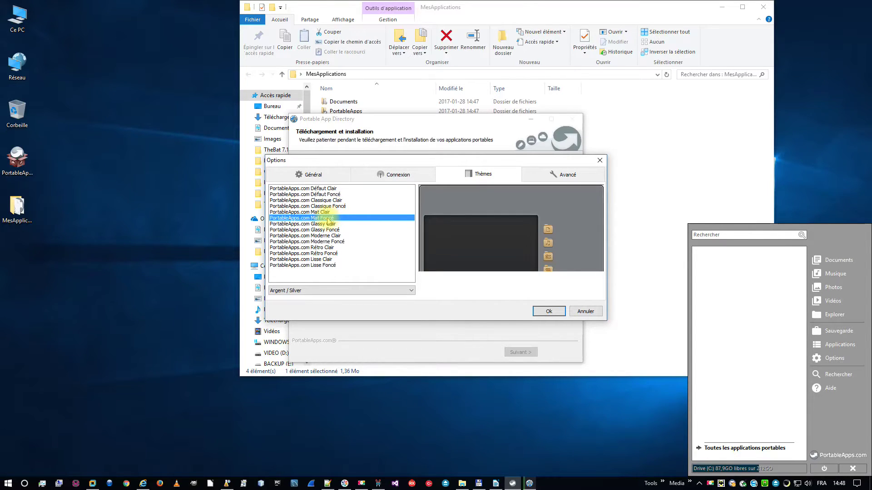
pyautogui.click(549, 312)
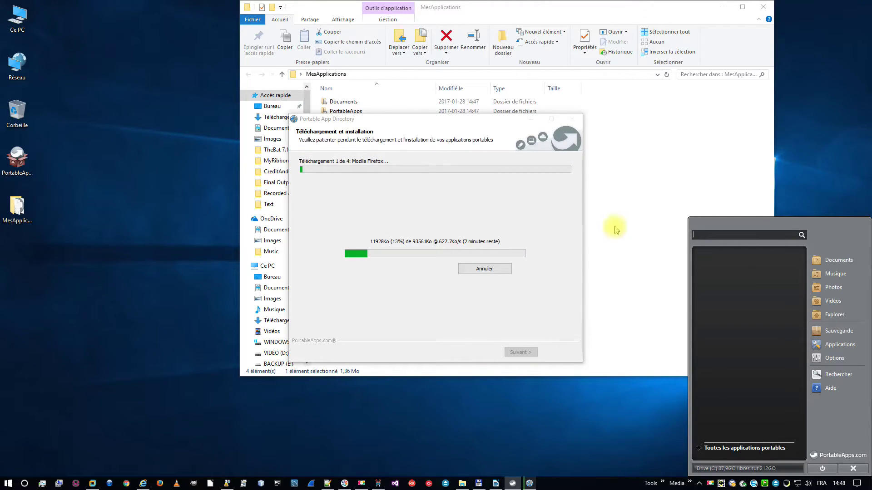
pyautogui.click(763, 6)
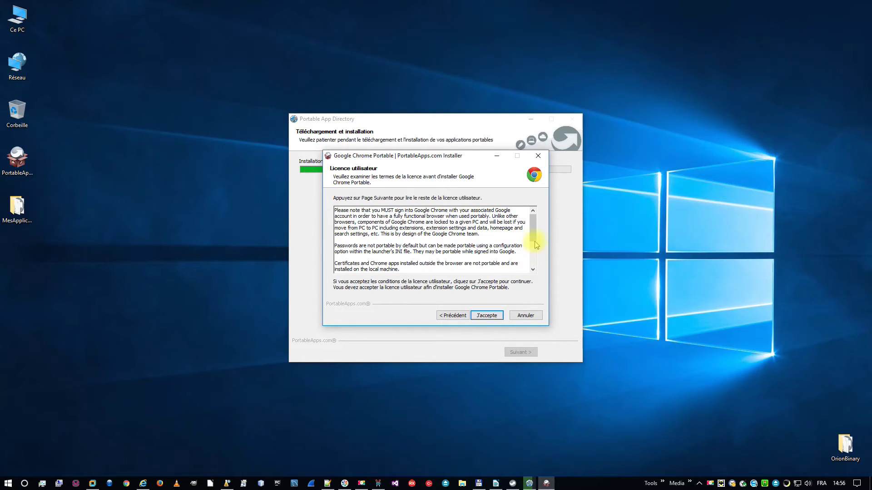
# - Review and accept the Google Chrome Portable licence, and close the Portable App Directory once all apps are installed
pyautogui.moveTo(532, 235); pyautogui.dragTo(533, 263)
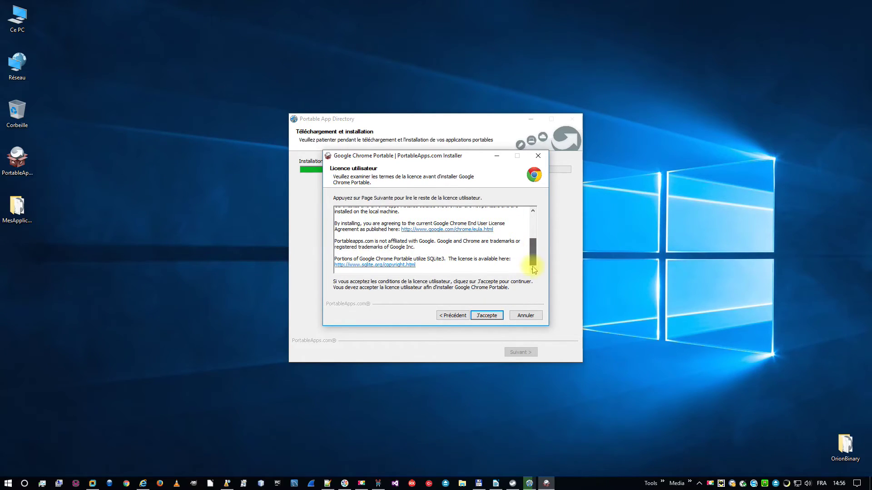
pyautogui.click(486, 315)
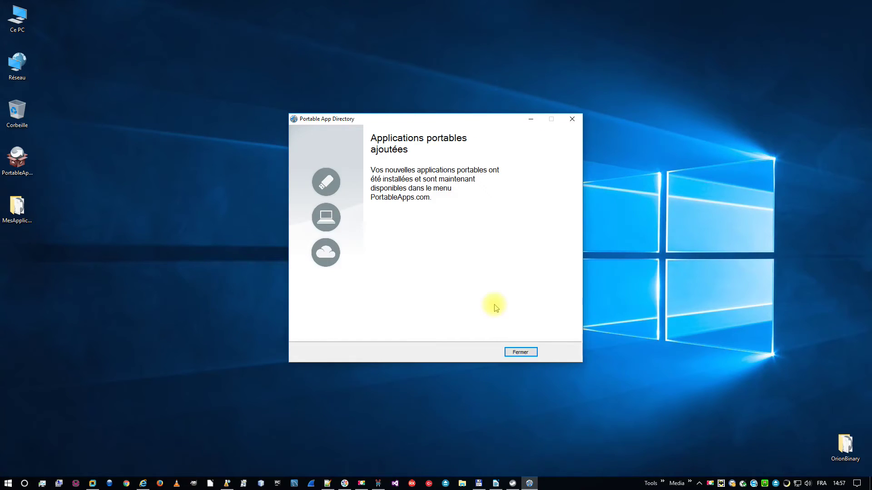
pyautogui.click(521, 352)
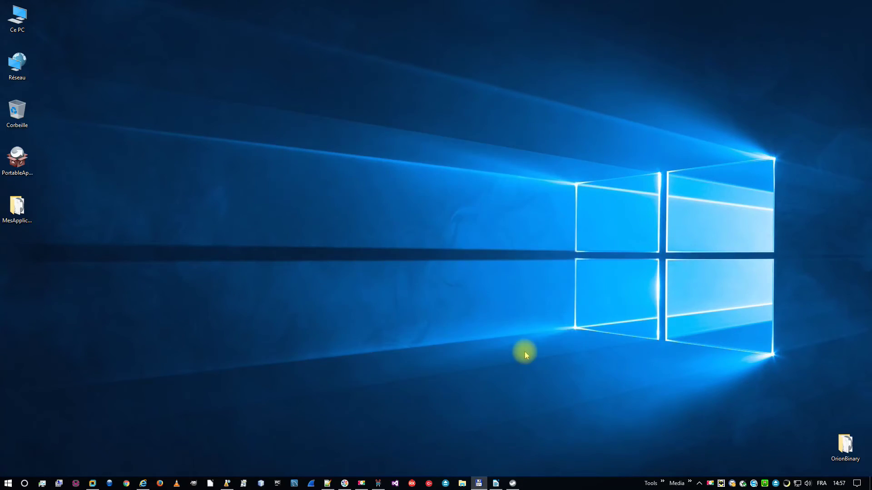
# - Open the PortableApps.com menu listing the installed portable apps
pyautogui.click(513, 484)
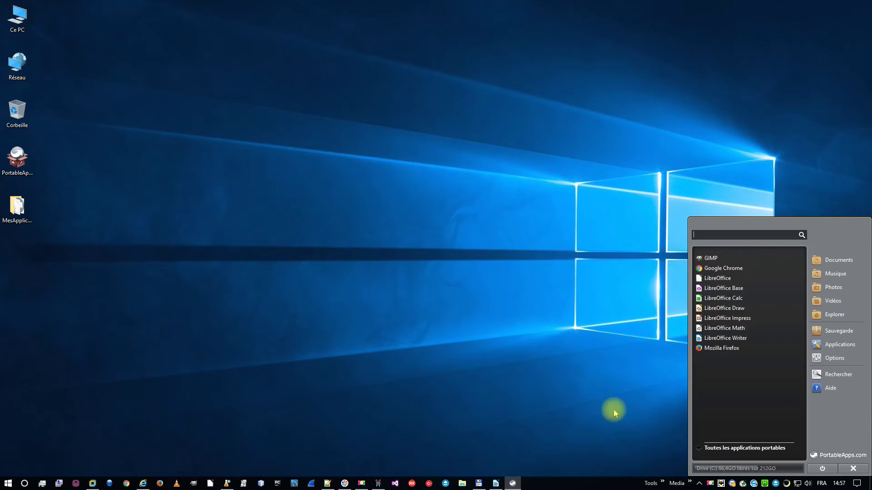